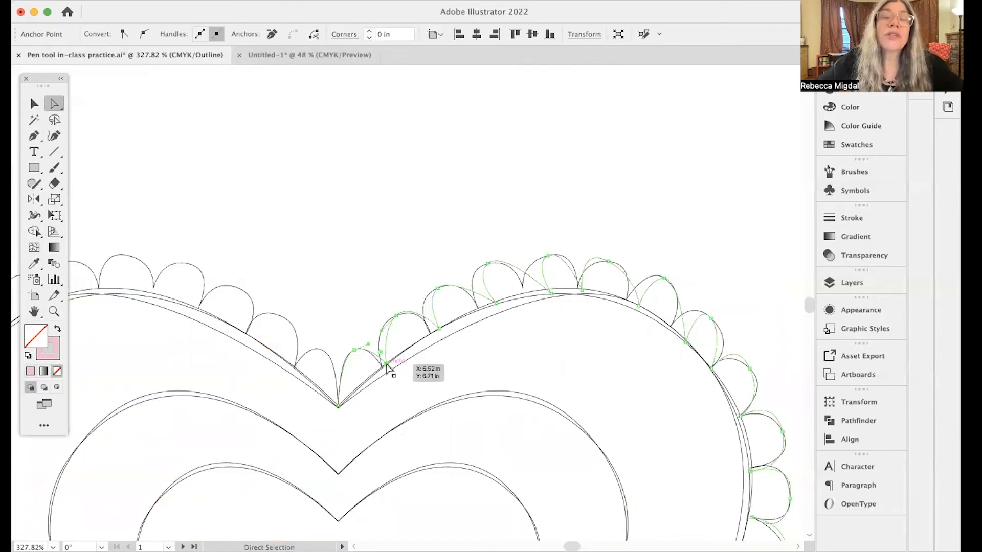
- Reposition the lace path's anchors and handles to match the traced scallops rising from the heart's center notch along the right lobe
drag(385, 366, 381, 368)
click(389, 318)
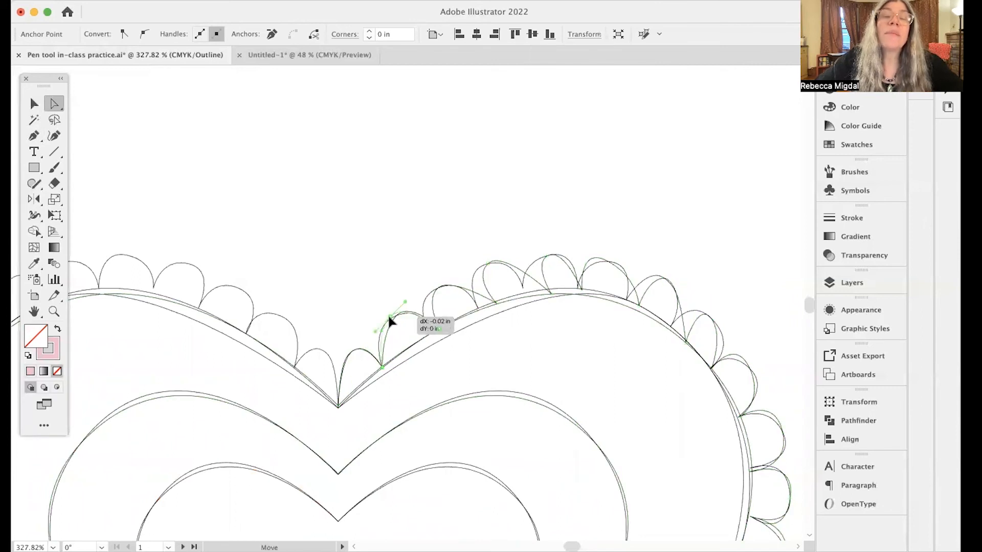
mouse_move(426, 327)
mouse_down()
mouse_move(438, 328)
mouse_move(429, 335)
mouse_up()
drag(439, 289, 416, 298)
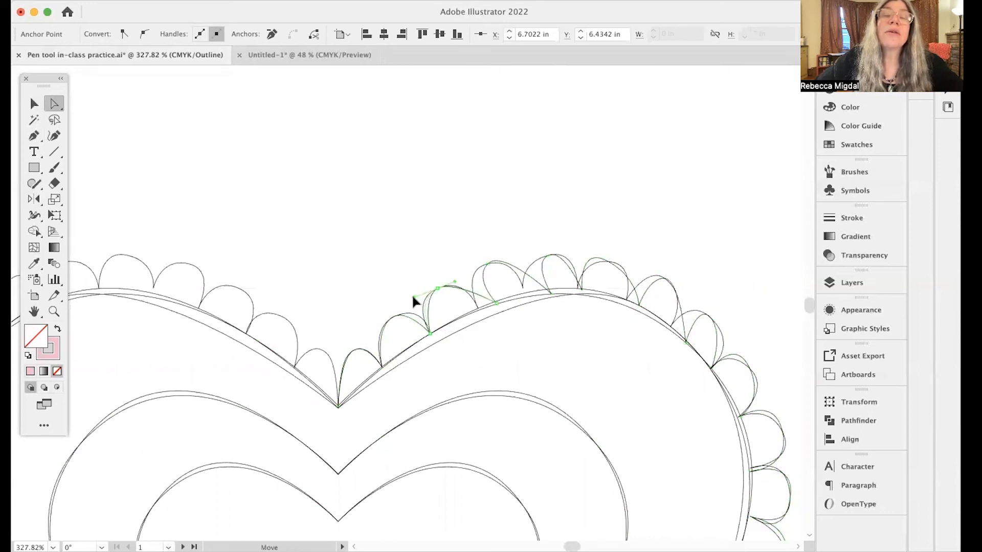
drag(496, 304, 463, 278)
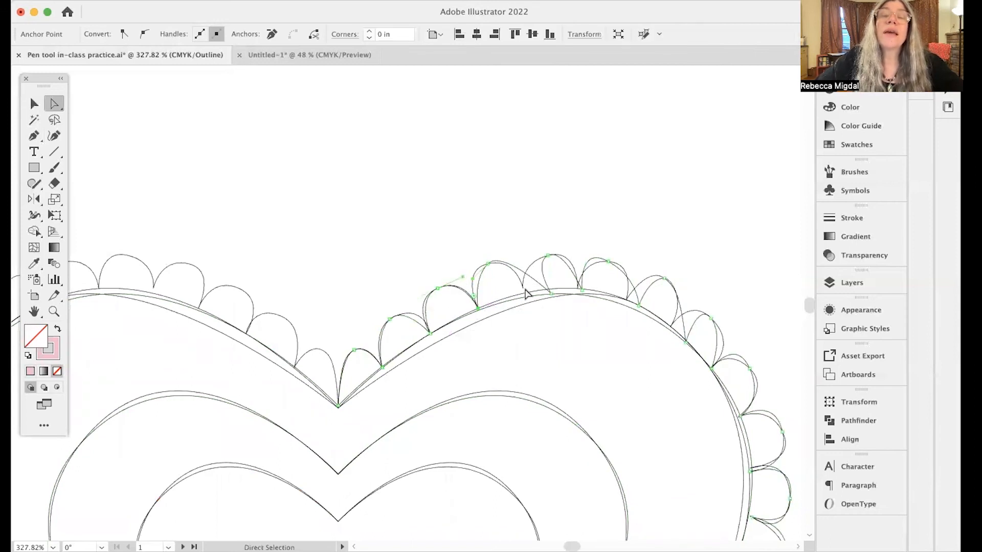
drag(551, 296, 522, 289)
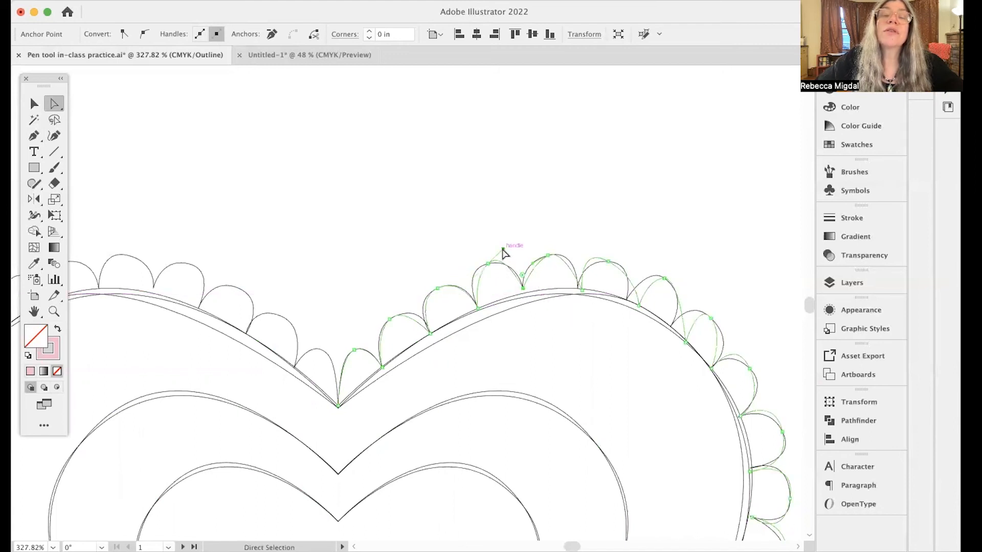
drag(504, 251, 482, 264)
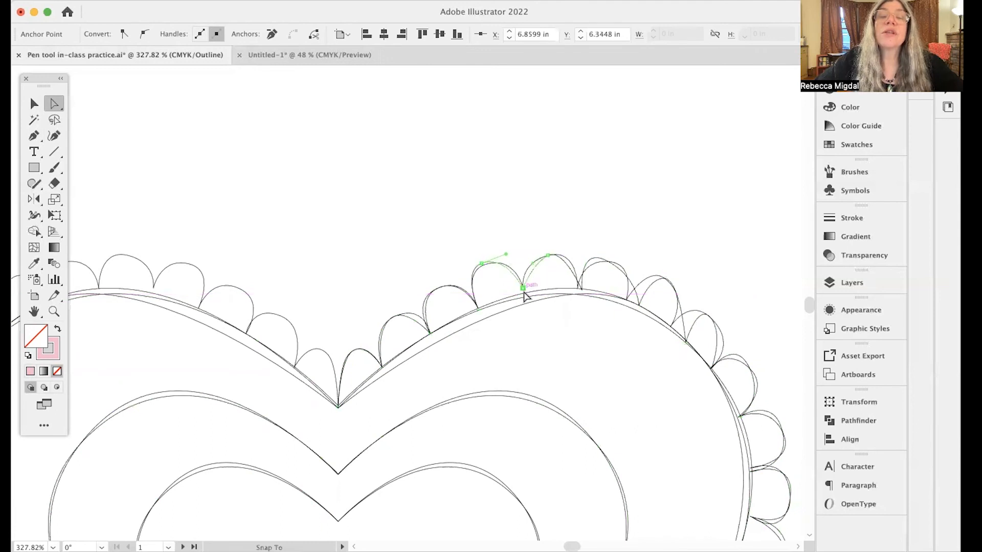
- Adjust the lace path's anchors and handles to fit the scallops over the crown and upper outer shoulder of the right lobe
click(522, 291)
drag(580, 292, 577, 291)
drag(564, 249, 582, 258)
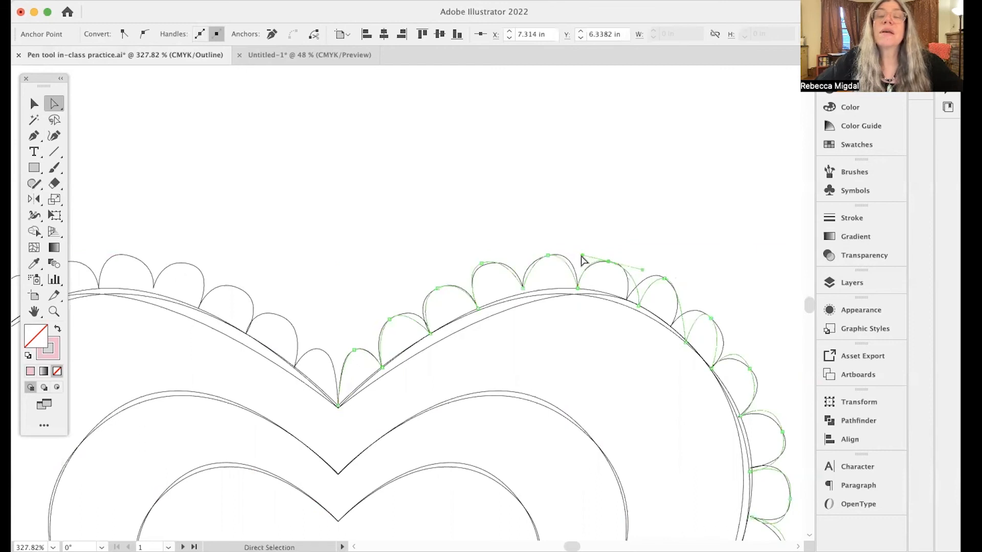
drag(641, 309, 662, 281)
drag(686, 342, 672, 327)
drag(680, 284, 690, 288)
drag(713, 321, 740, 342)
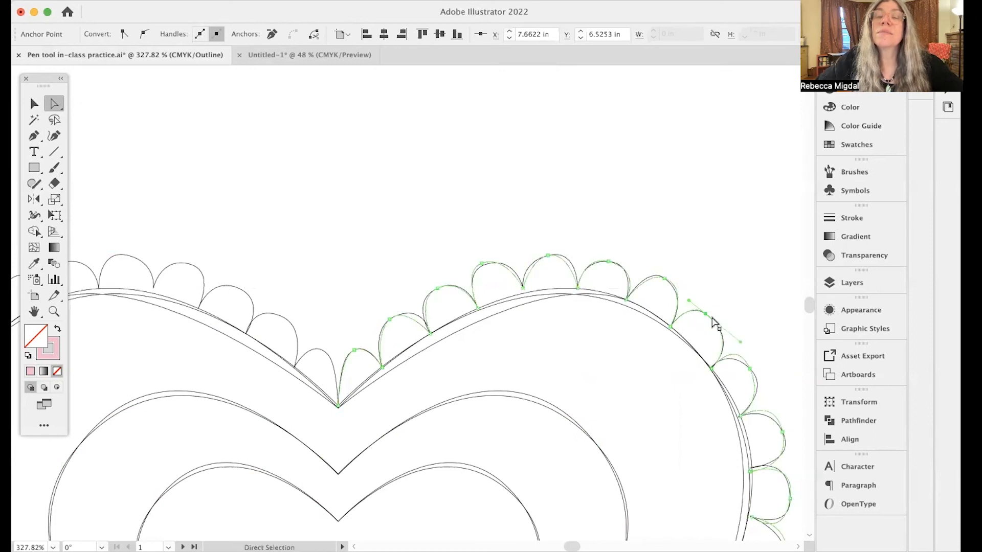
click(750, 370)
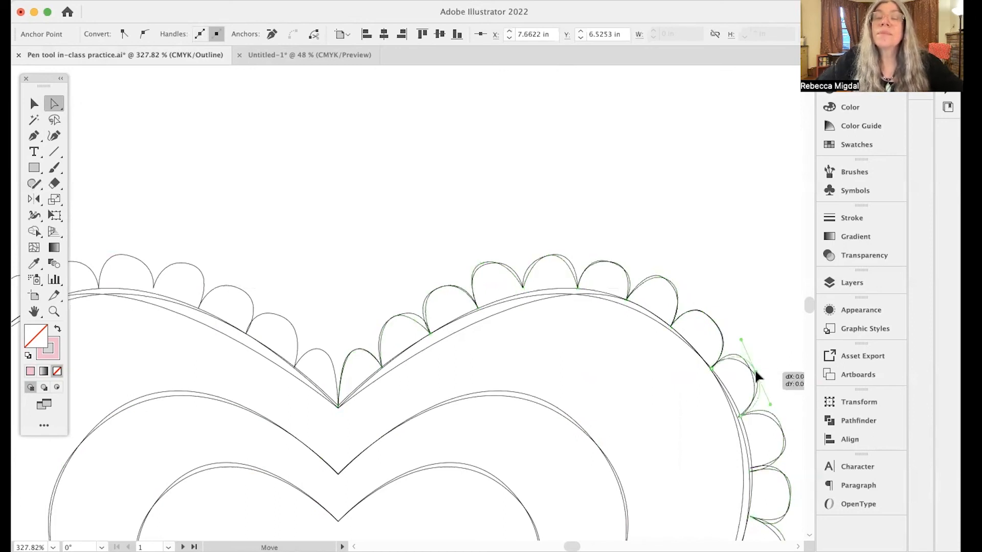
mouse_move(735, 337)
mouse_down()
mouse_move(742, 346)
mouse_move(731, 347)
mouse_up()
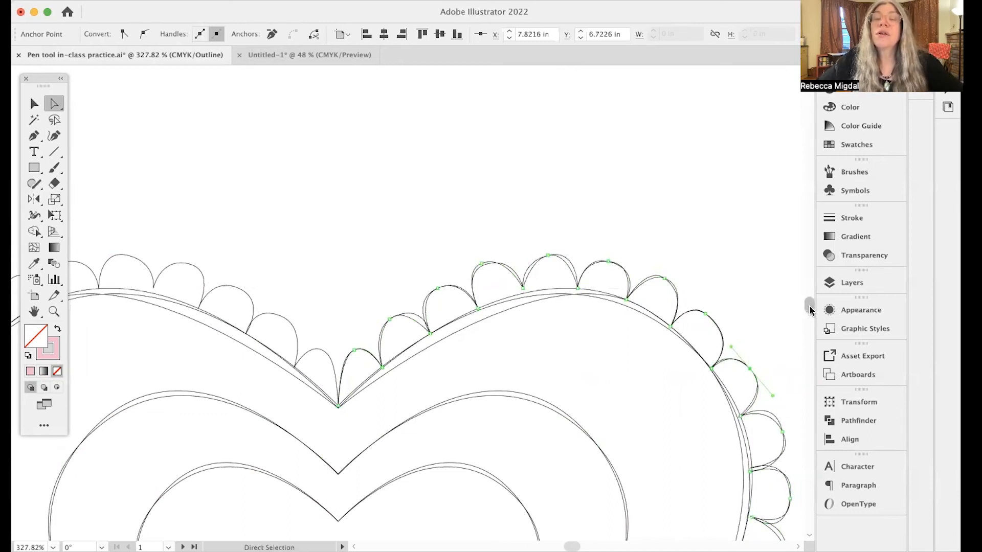
- Reshape the scallops along the outer side of the heart's right half by moving their peak anchors and curve handles onto the traced outline
scroll(809, 317, down, 10)
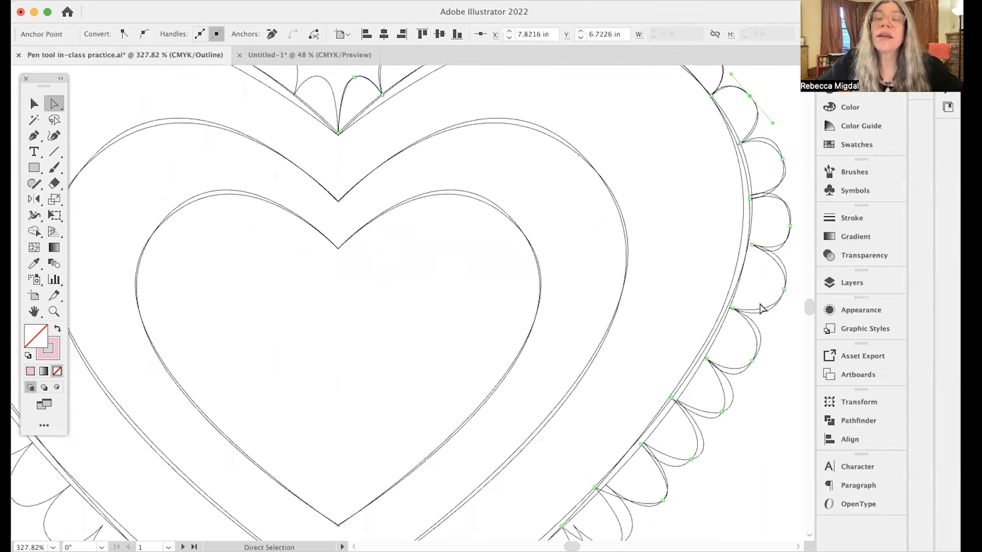
click(754, 361)
drag(755, 360, 755, 360)
drag(734, 392, 739, 380)
drag(770, 329, 782, 323)
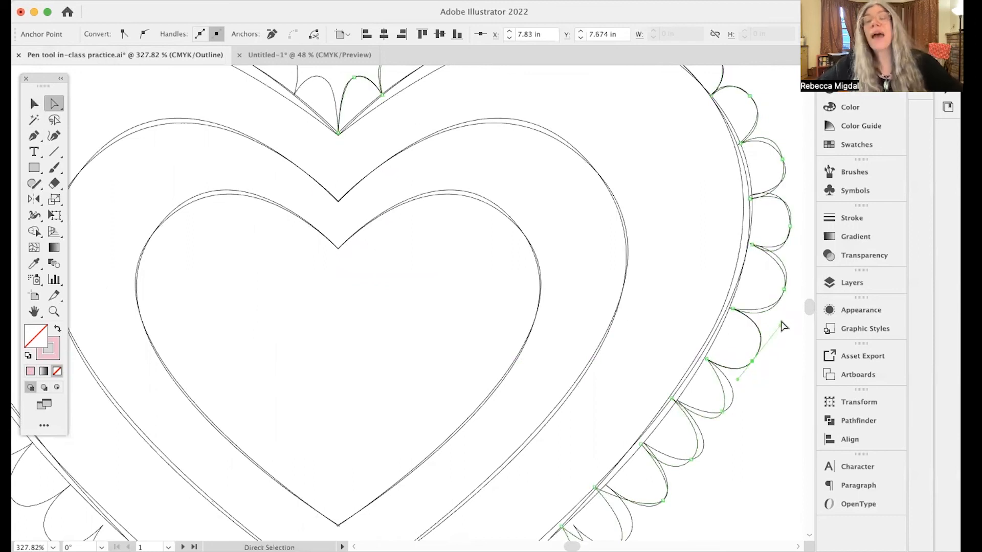
click(782, 290)
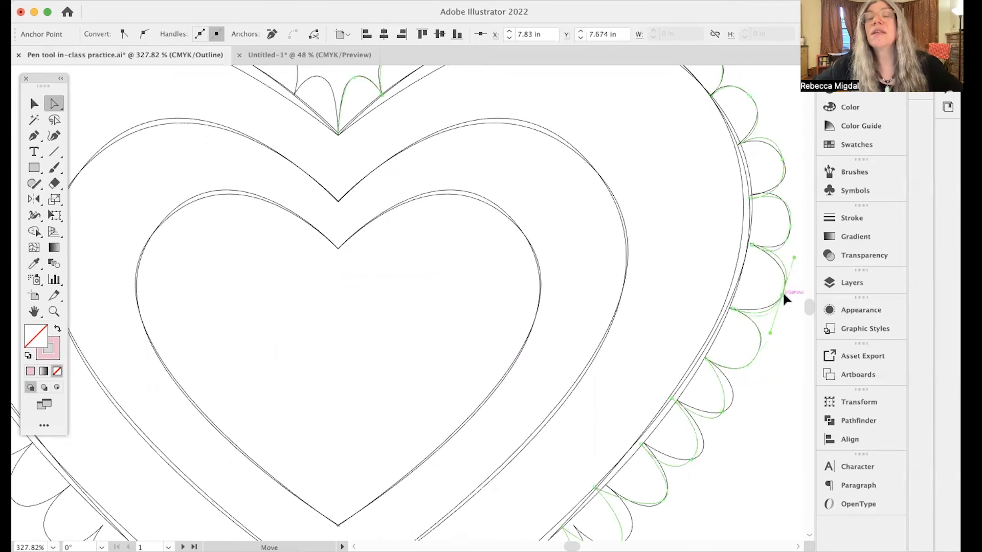
drag(795, 251, 790, 262)
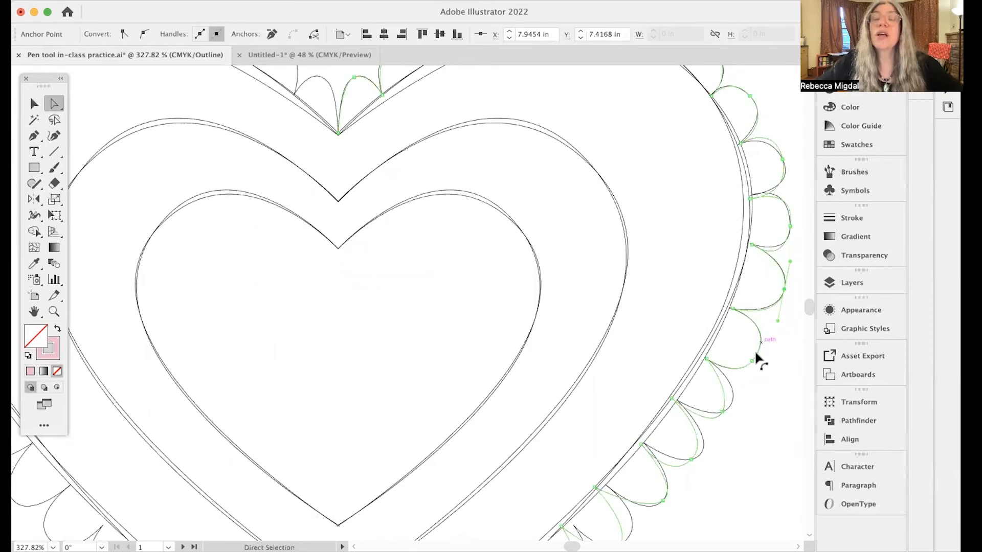
drag(722, 415, 734, 406)
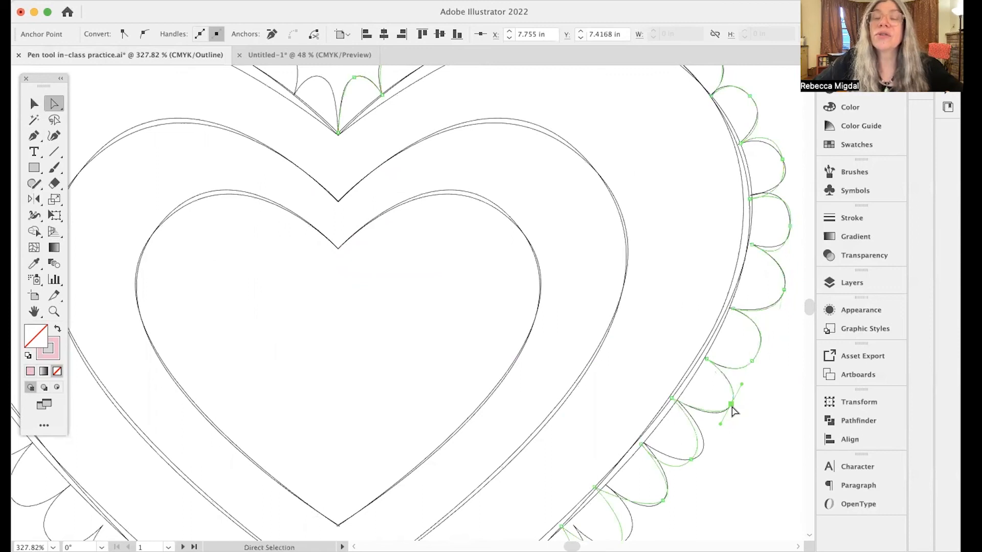
drag(691, 464, 701, 461)
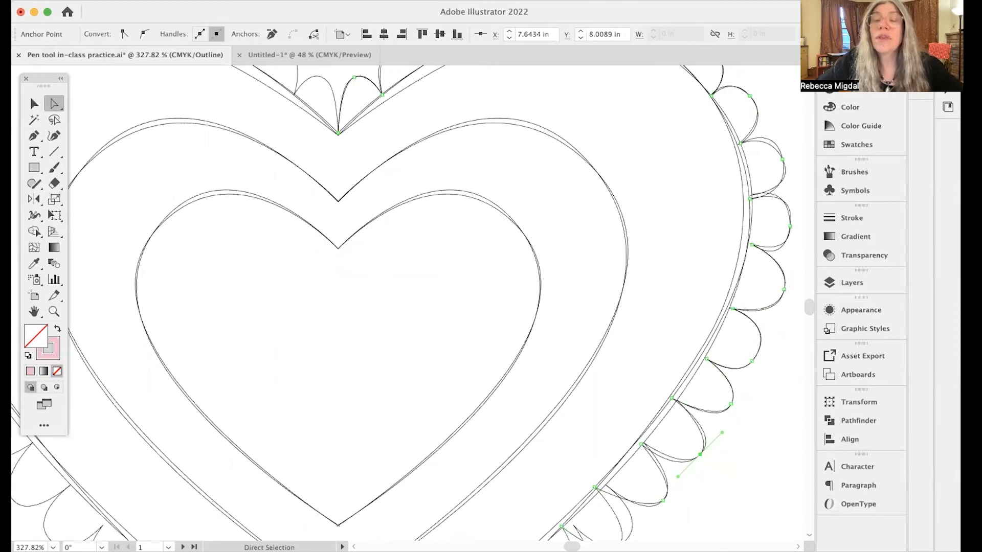
- Fit the scallops on the lower right slope of the heart to the traced outline by moving their anchors and handles
scroll(401, 302, down, 5)
scroll(401, 301, down, 5)
drag(604, 332, 609, 330)
drag(621, 386, 632, 381)
drag(566, 373, 577, 372)
drag(565, 424, 582, 420)
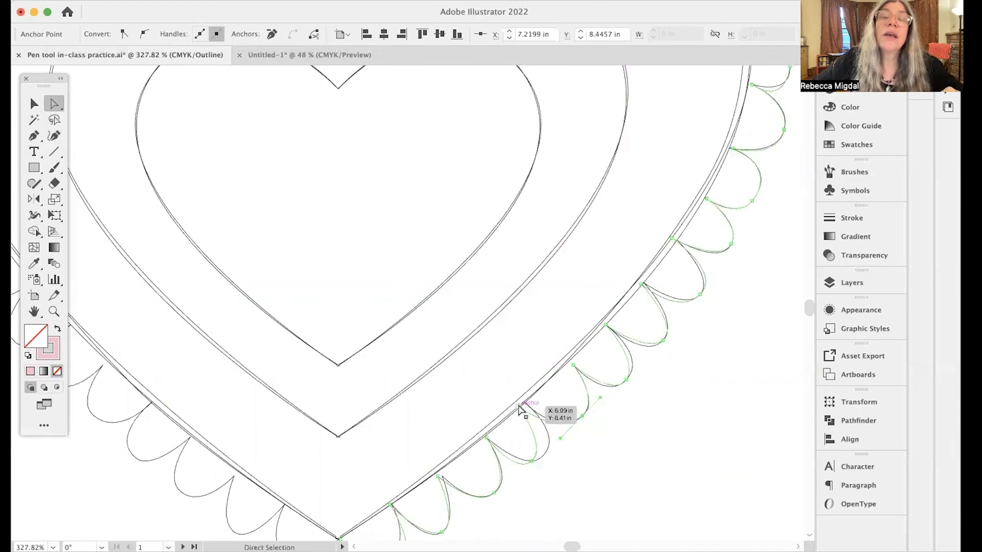
drag(519, 407, 524, 403)
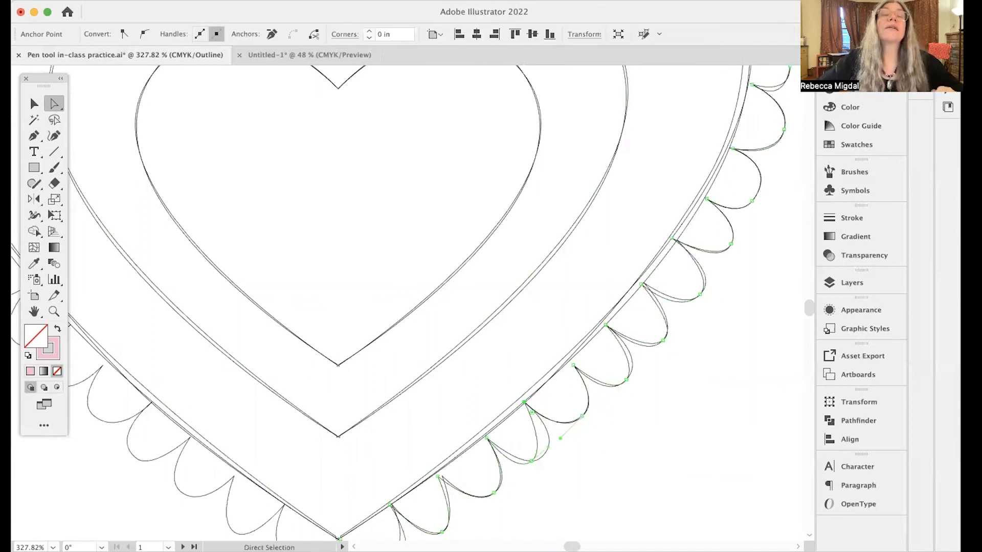
- Switch the document from Outline to Preview and refine the curves of the last scallops near the heart's bottom tip
click(306, 0)
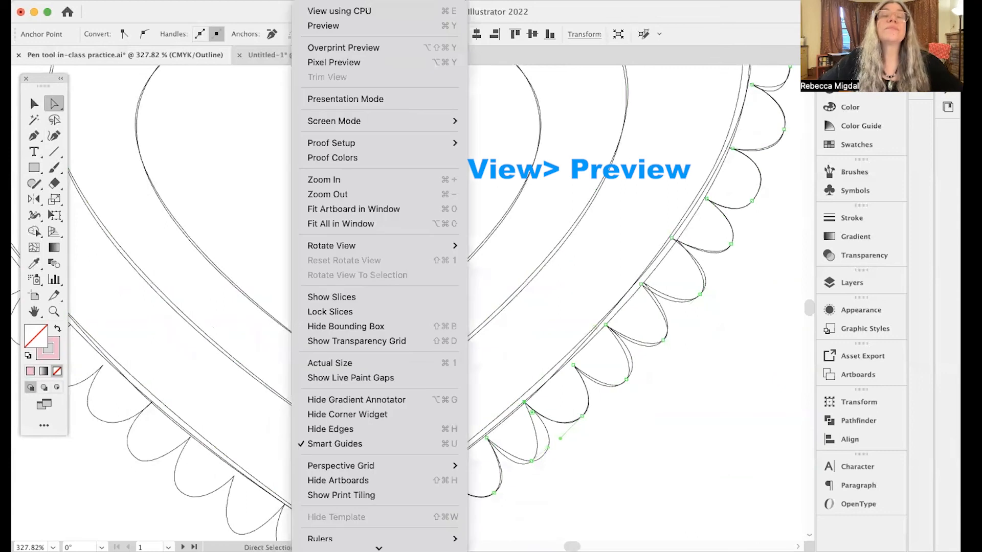
click(322, 25)
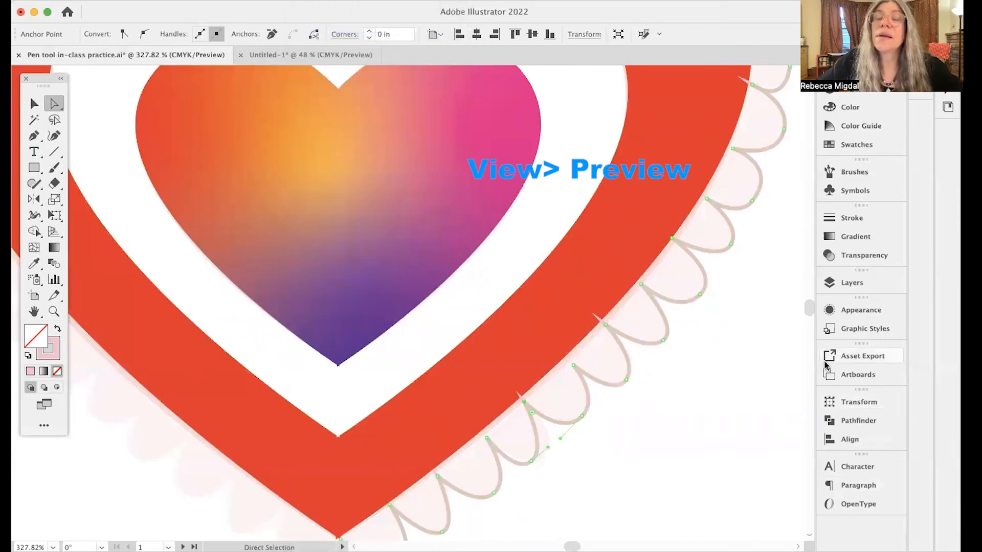
drag(806, 305, 807, 306)
scroll(807, 310, down, 5)
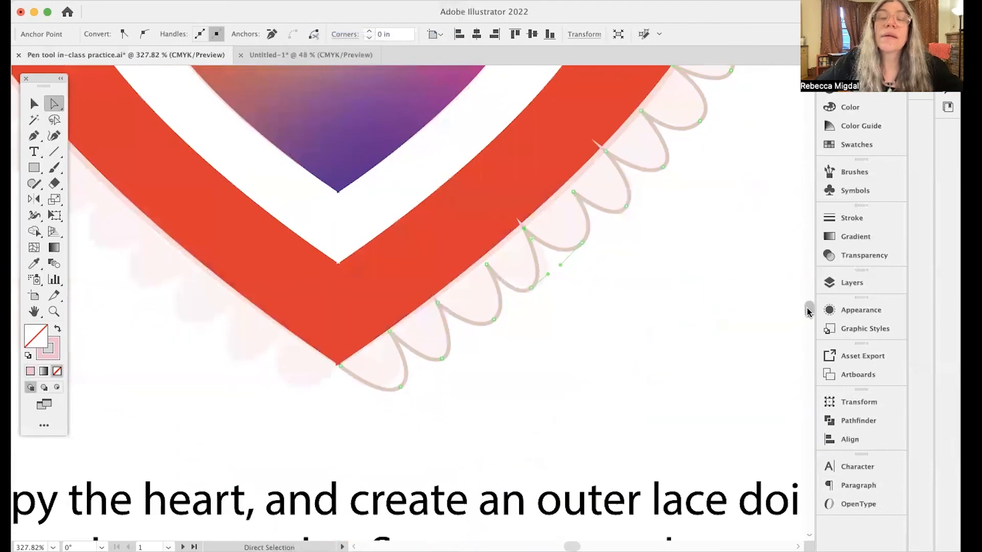
drag(531, 287, 564, 268)
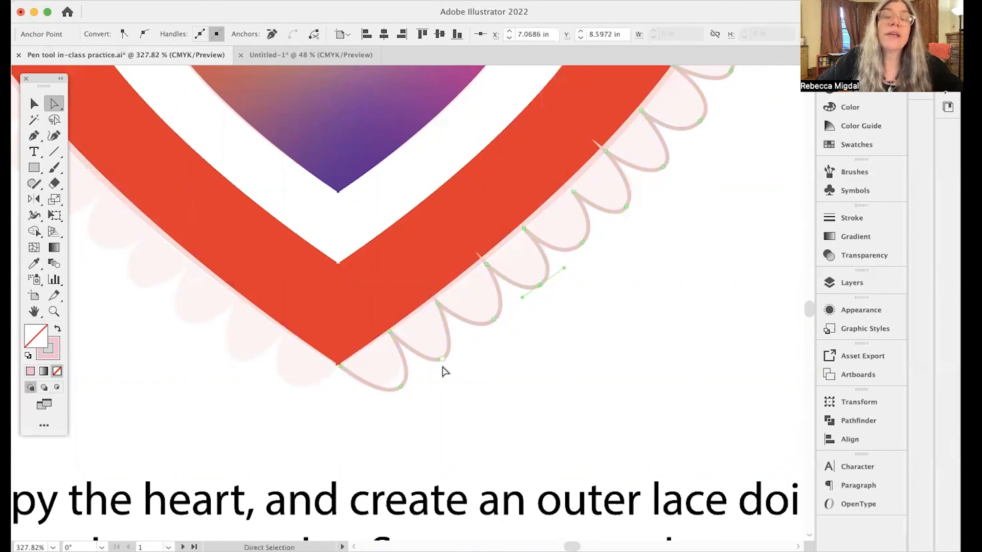
drag(399, 386, 364, 397)
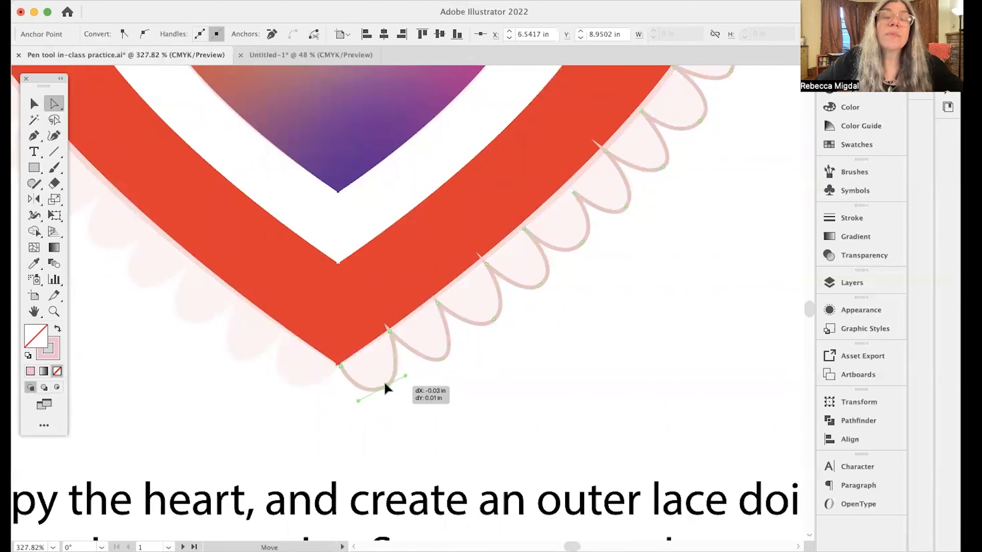
click(440, 358)
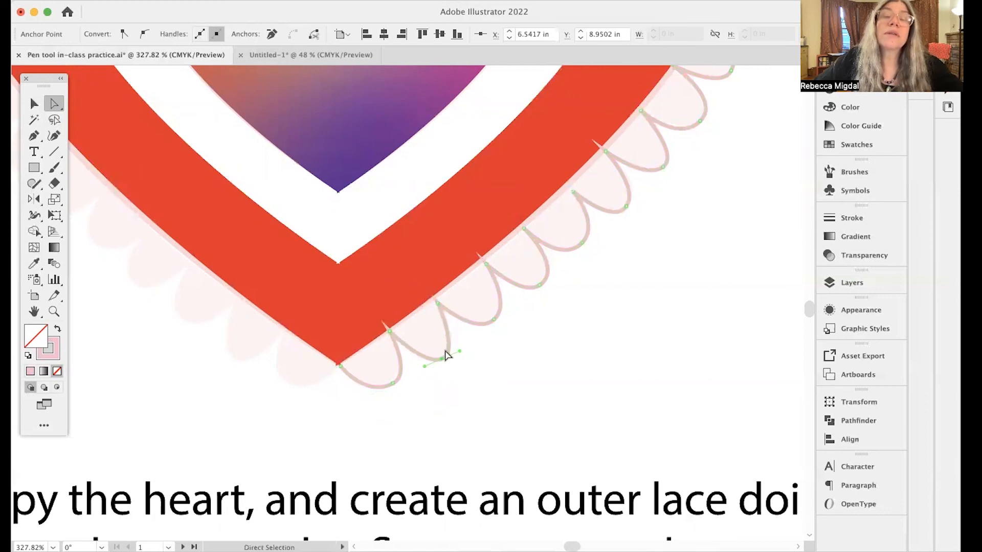
drag(424, 366, 417, 369)
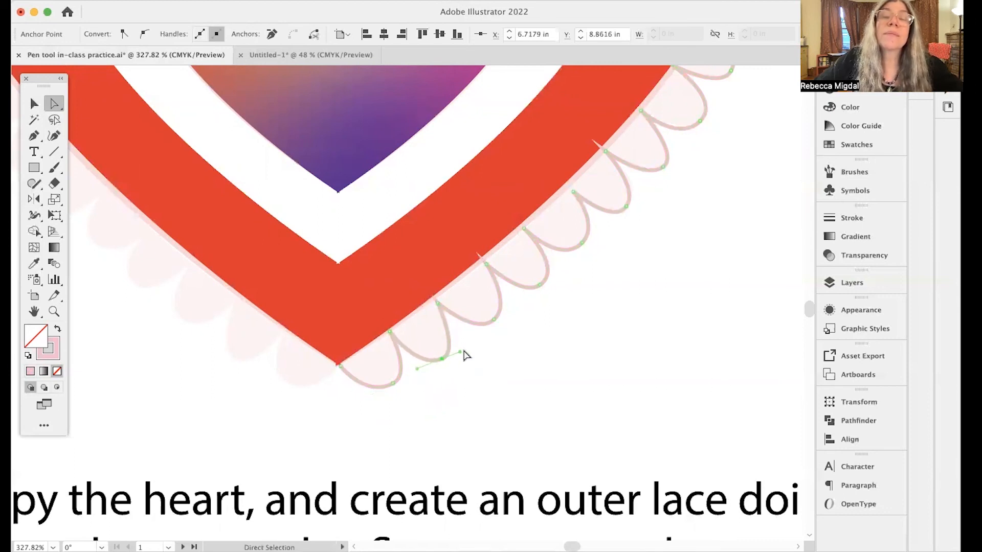
drag(465, 347, 465, 348)
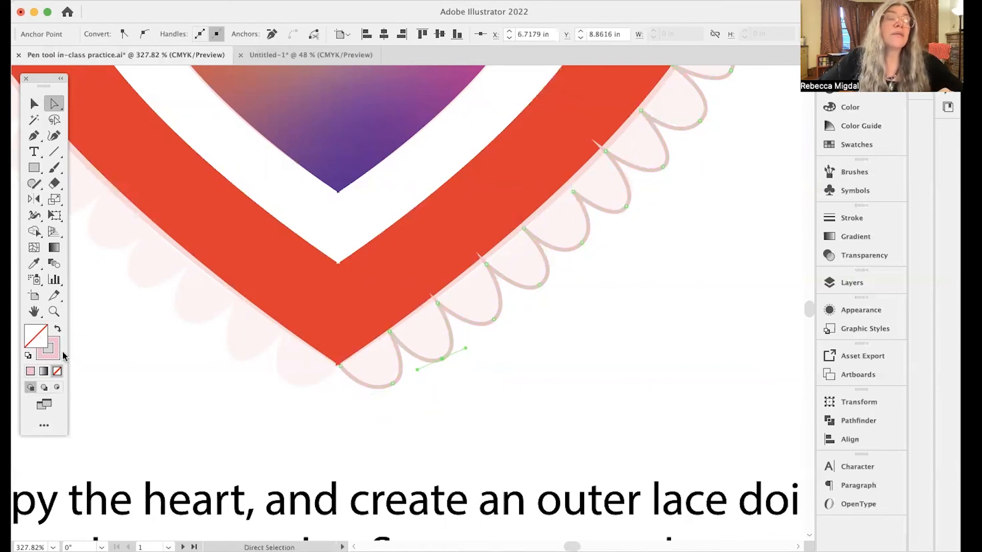
- Swap the half-lace path's stroke and fill so it is filled pink, and create a copy reflected across the vertical axis
click(58, 331)
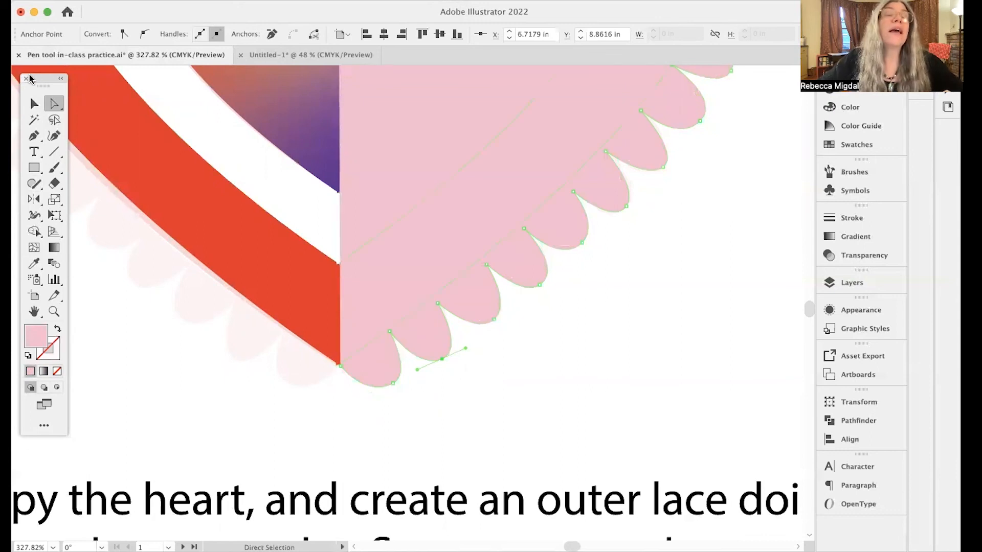
click(34, 104)
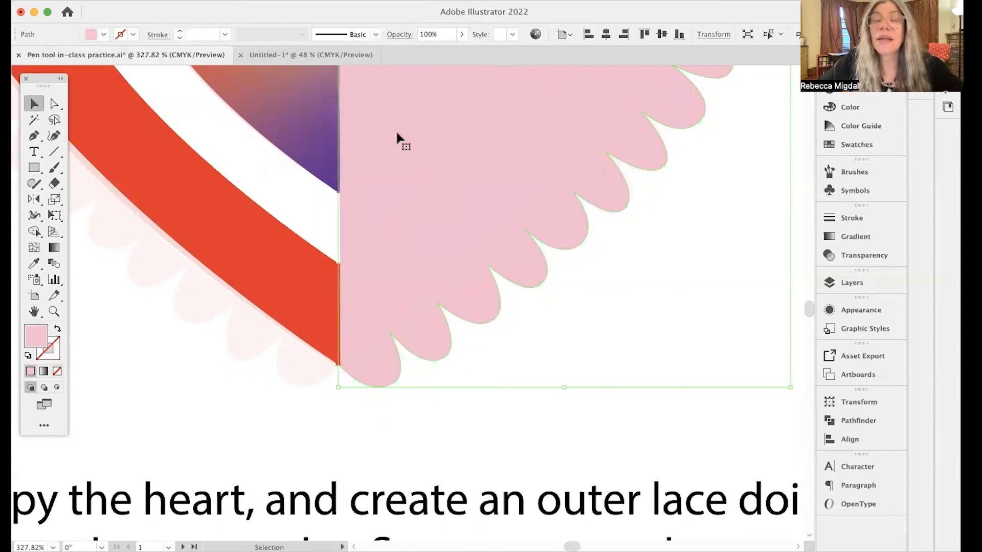
double_click(31, 200)
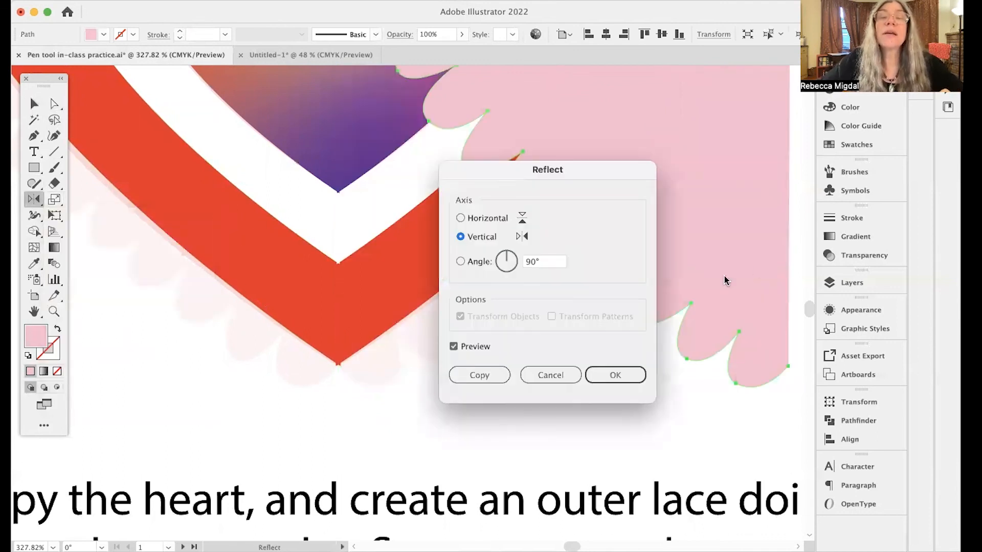
click(454, 347)
click(453, 347)
click(478, 375)
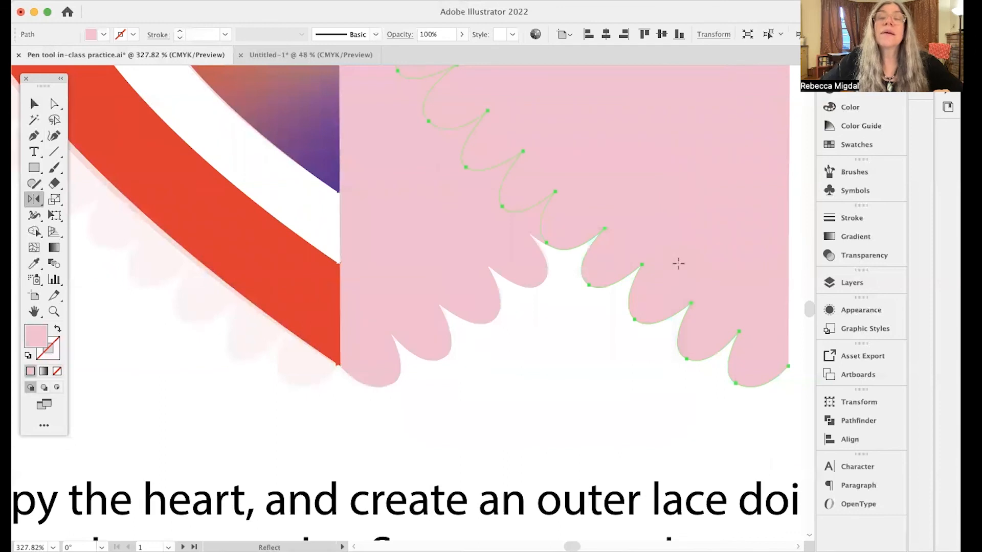
- Move the reflected lace half horizontally to the heart's left side so its straight edge meets the original half along the center line
click(54, 311)
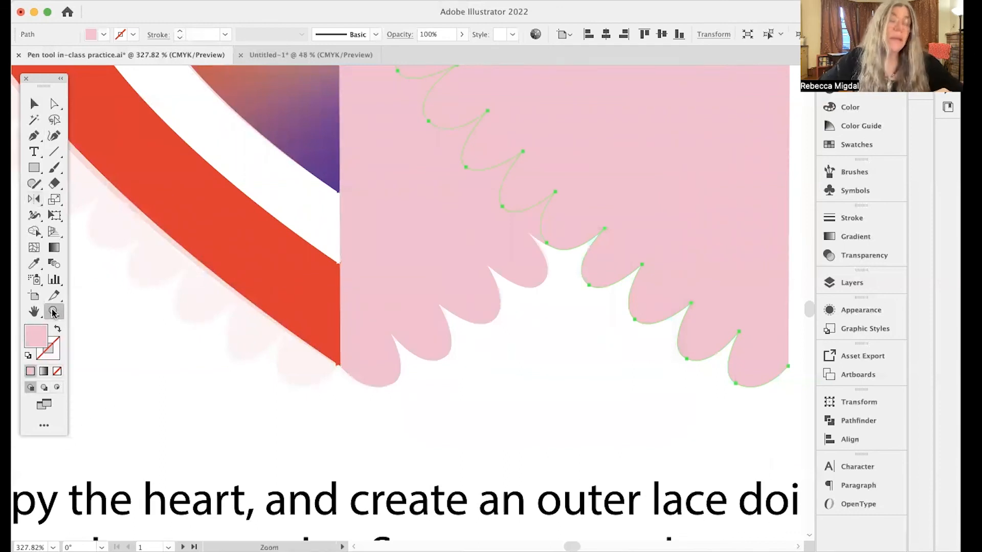
alt+click(425, 175)
alt+click(425, 174)
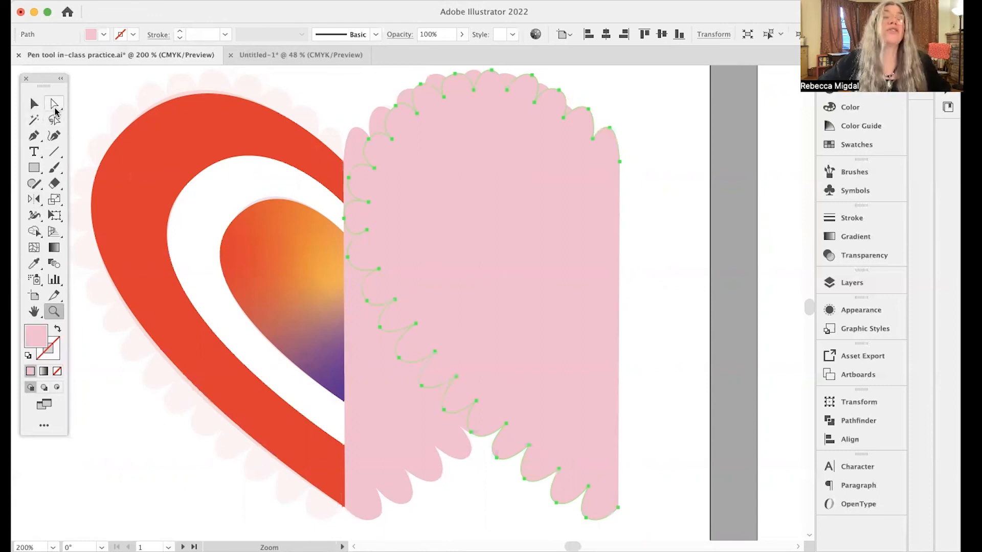
key(v)
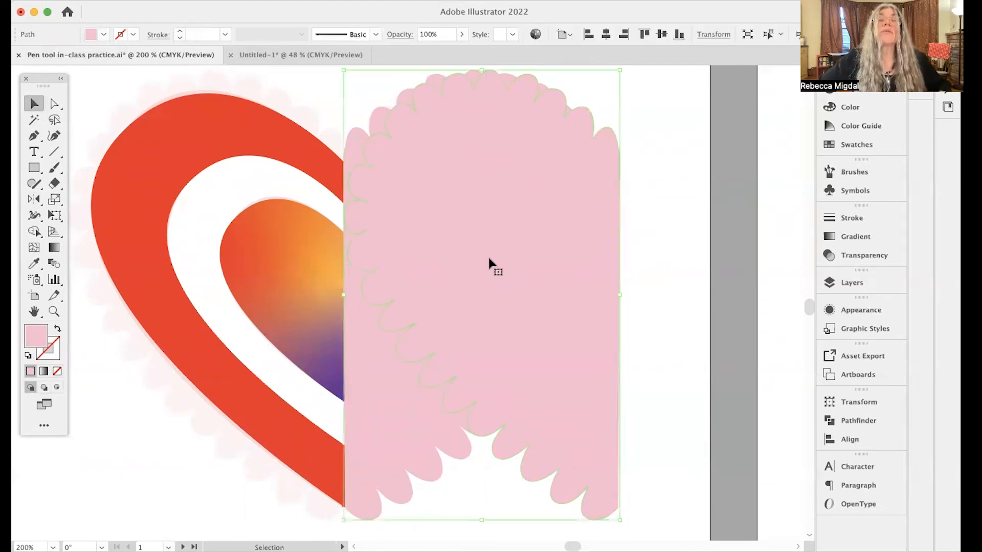
drag(488, 258, 219, 260)
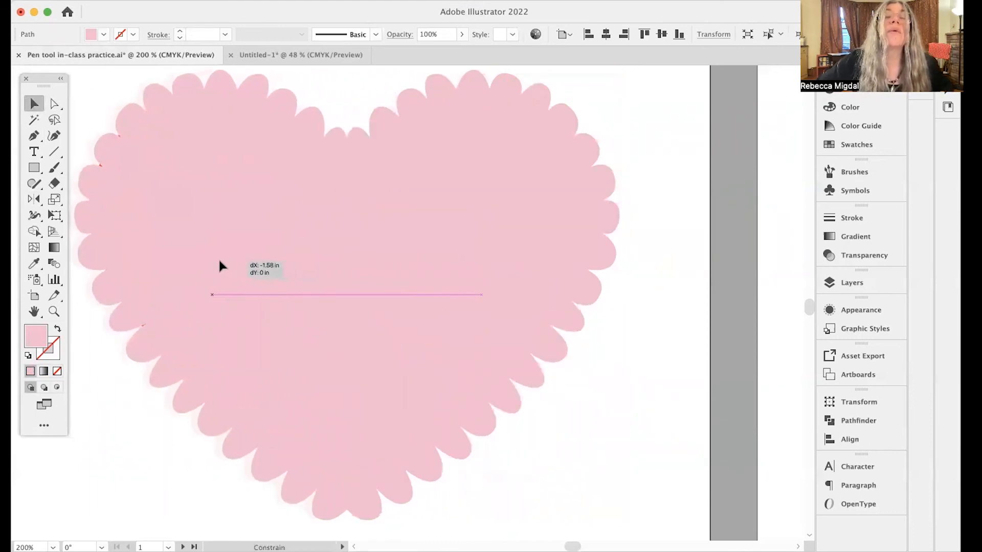
drag(214, 262, 217, 261)
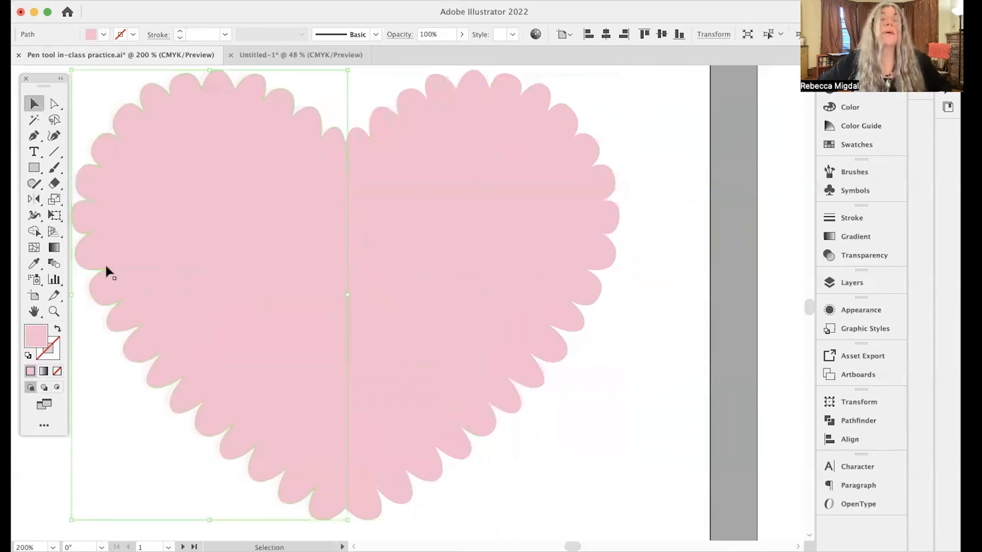
- Select both pink lace halves of the lower-right heart and unite them into a single shape with Pathfinder
click(54, 311)
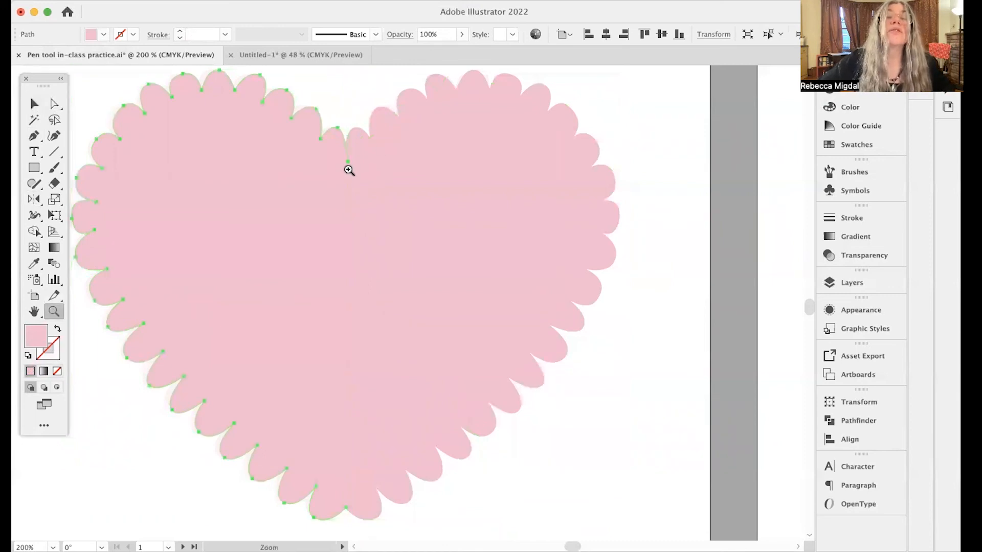
click(349, 171)
click(390, 342)
click(458, 331)
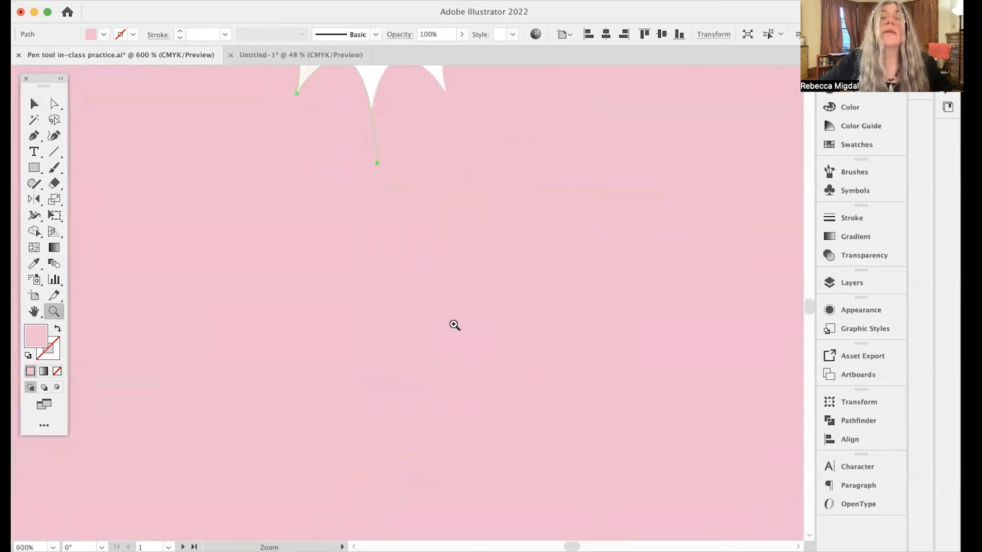
click(34, 104)
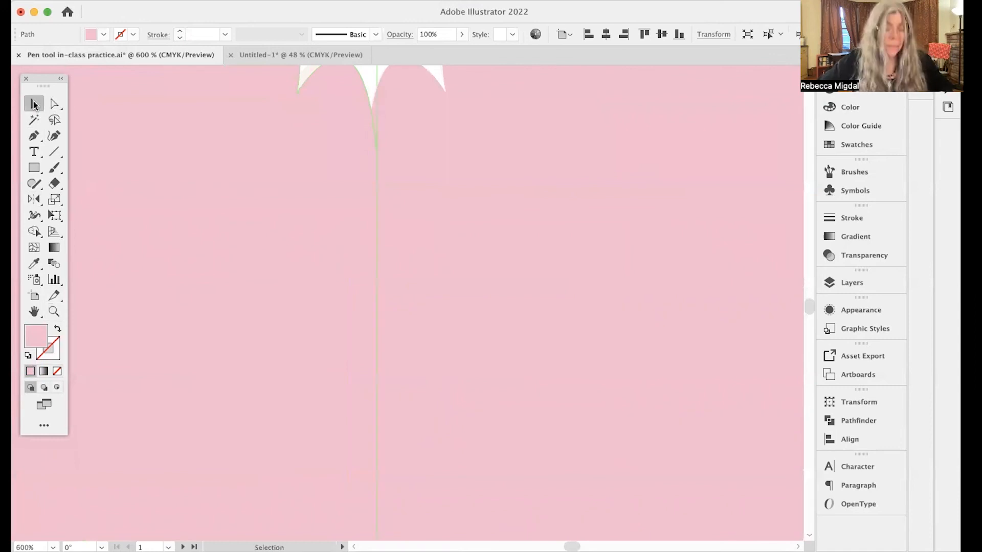
key(super+0)
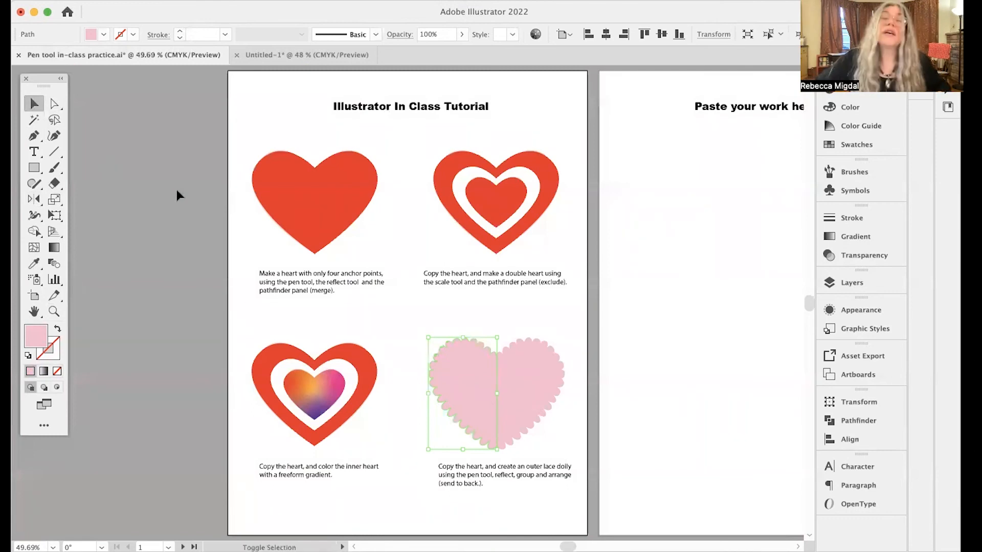
shift+click(530, 385)
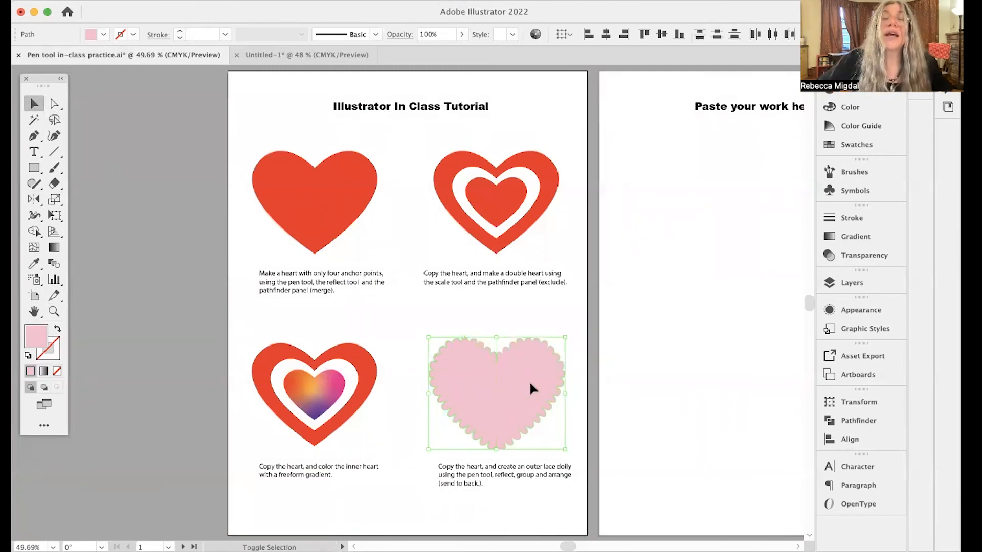
click(829, 422)
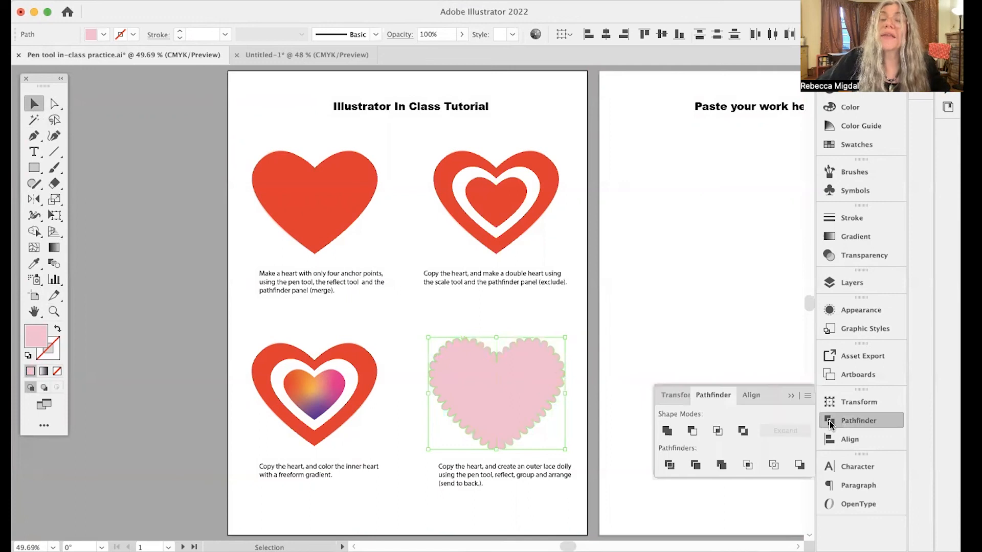
click(666, 432)
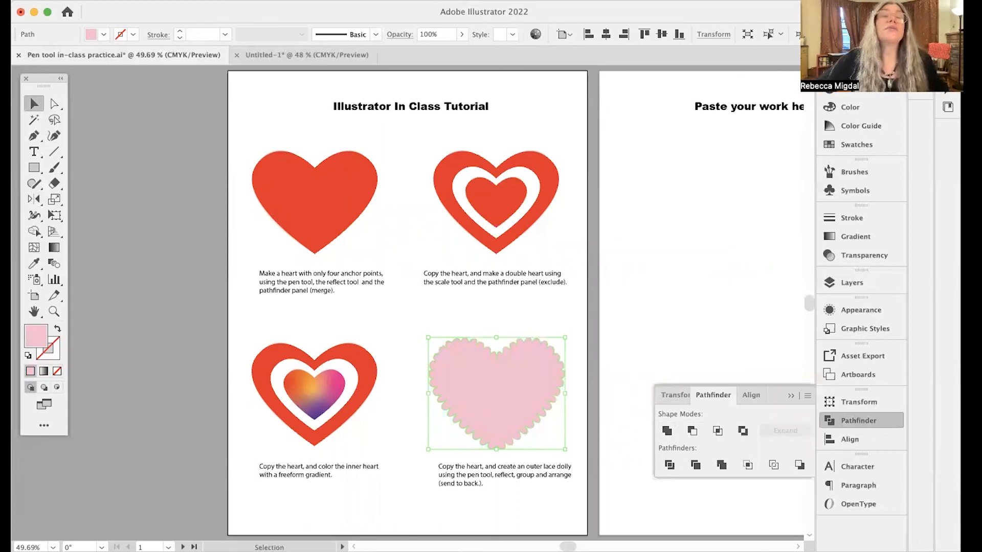
- Send the united pink lace doily to the back, behind the red and gradient hearts, and deselect it
click(166, 0)
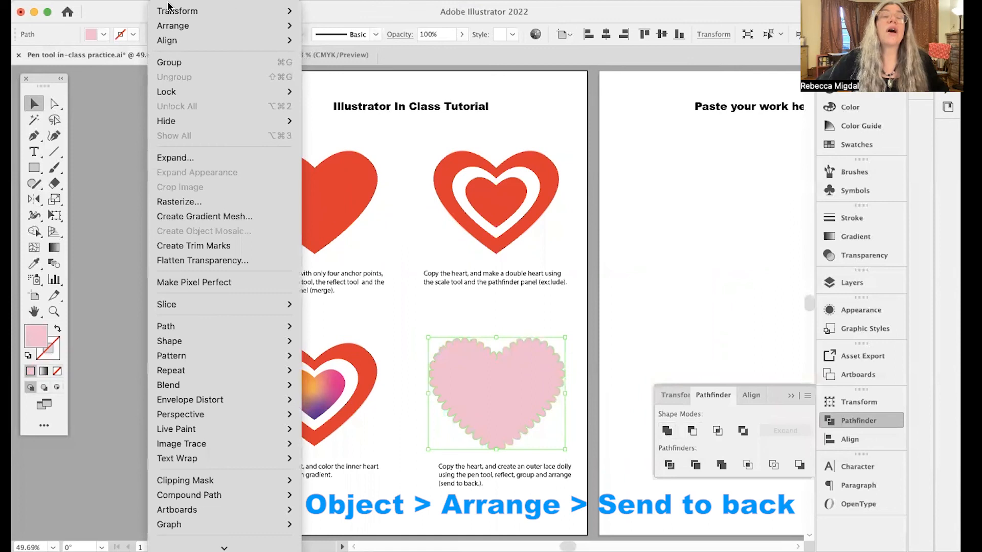
mouse_move(171, 27)
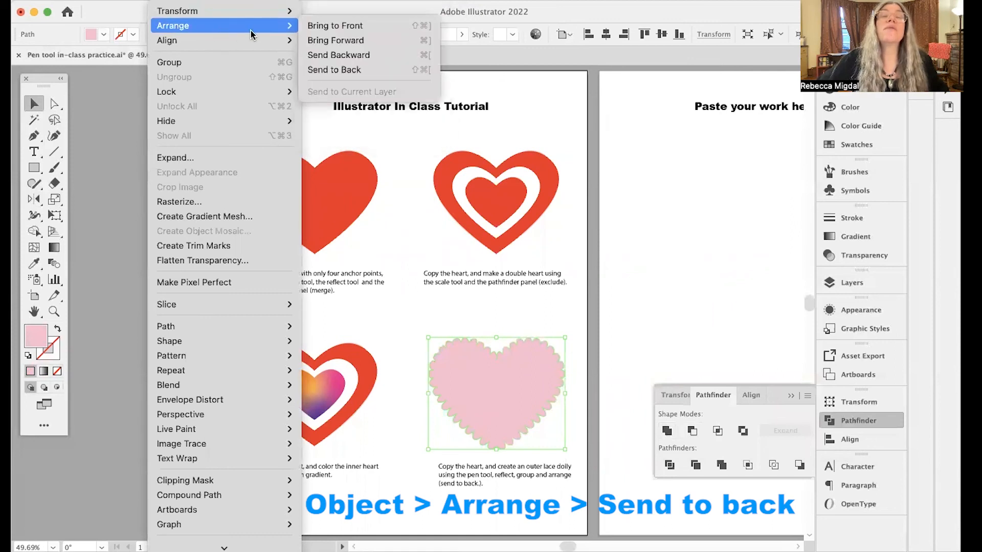
mouse_move(290, 40)
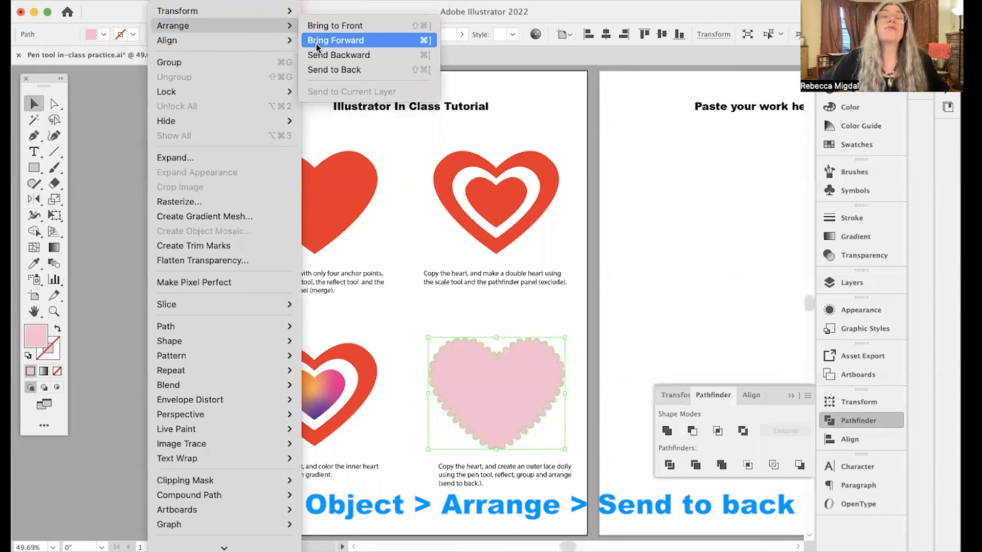
click(321, 69)
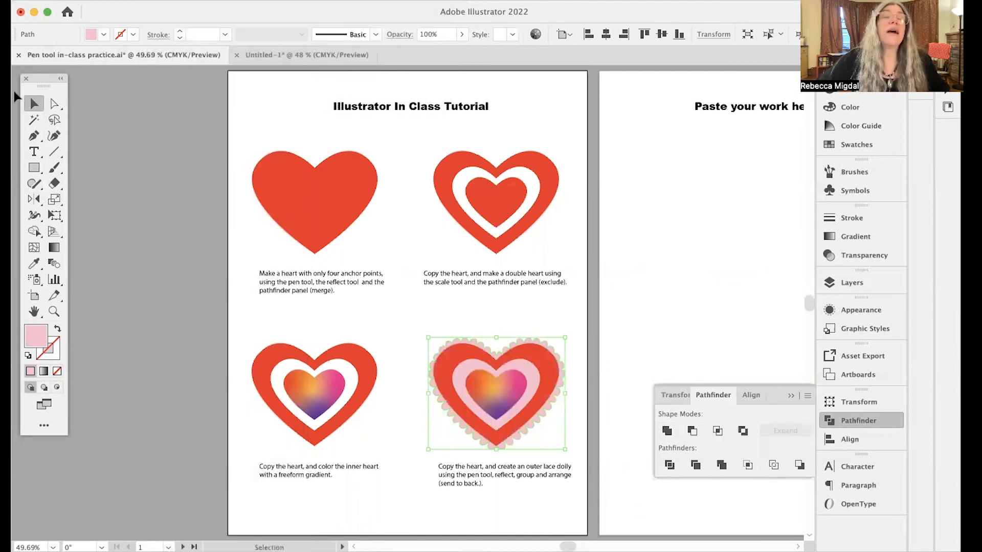
click(567, 316)
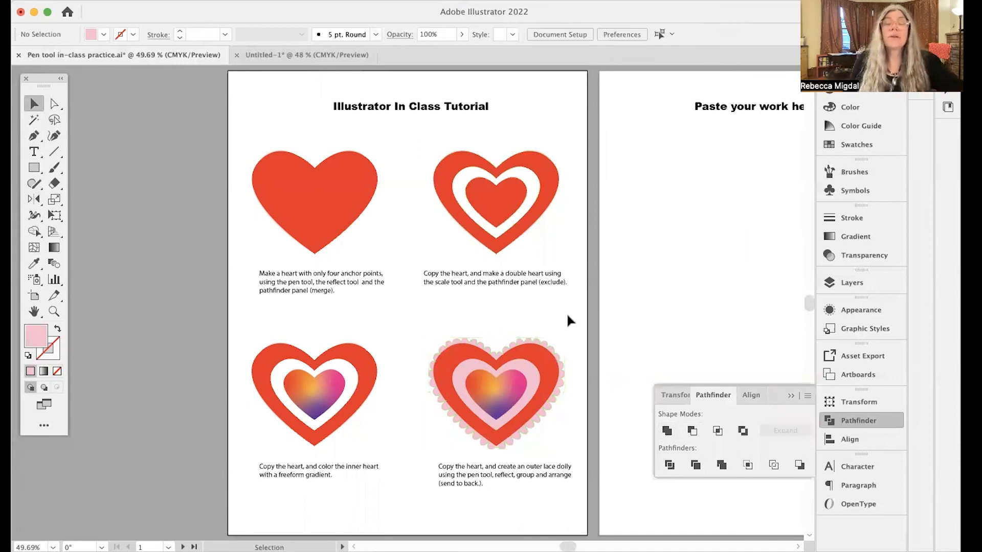